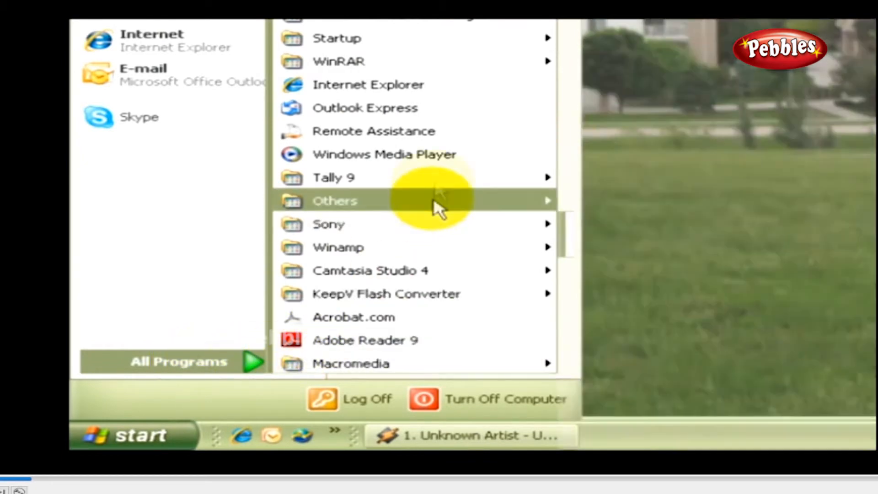
Launch Tally 9 Release 2 from the Tally 9 program folder in All Programs.
mouse_move(435, 177)
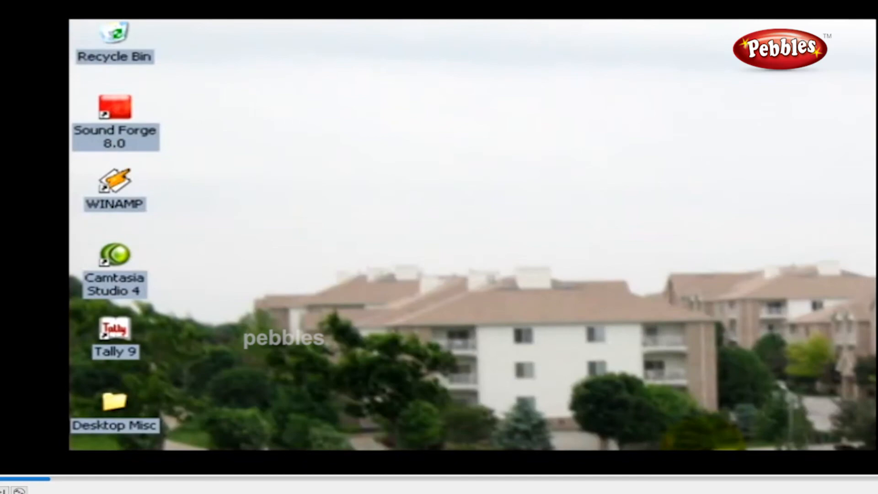
double_click(119, 348)
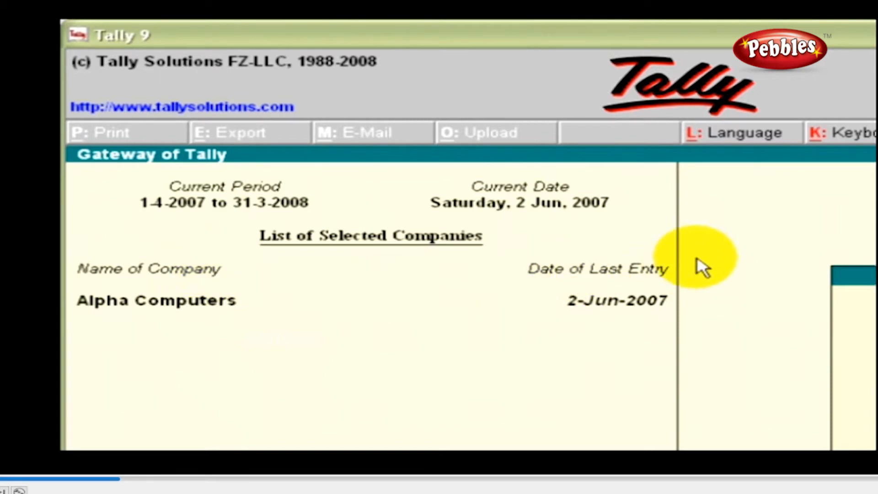
Close Alpha Computers with Alt+F3 to show the Select Company and Create Company options.
key("alt+F3")
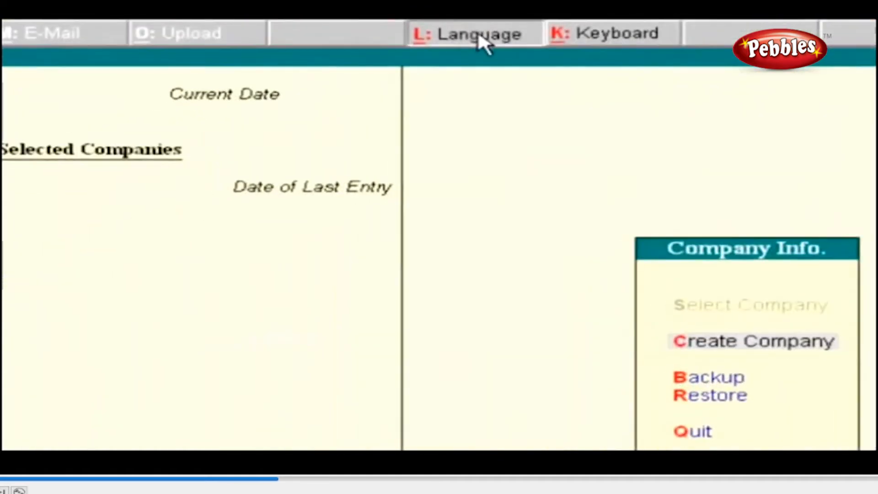
Set Bahasa Indonesia as the output language from the List of Languages.
left_click(85, 146)
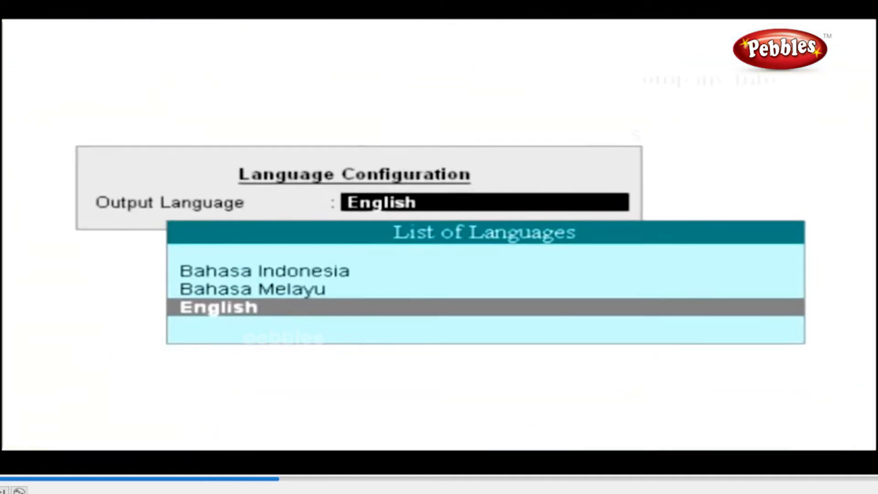
key("Up")
key("Up")
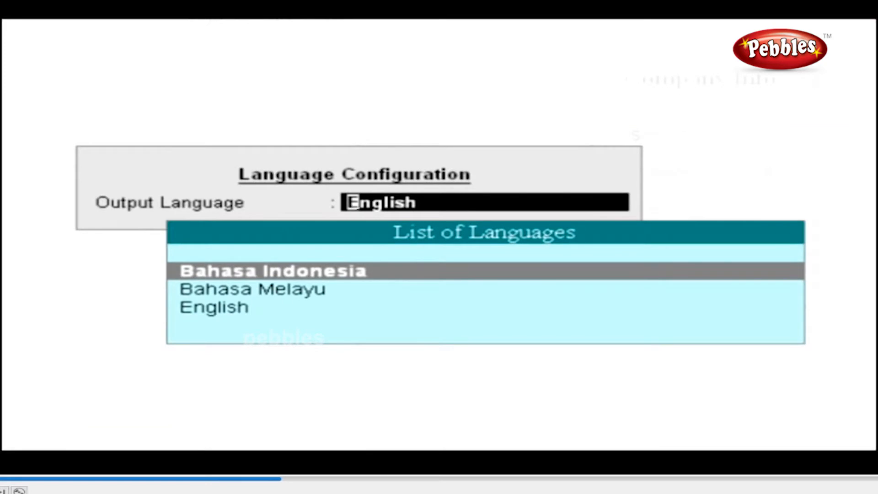
key("Return")
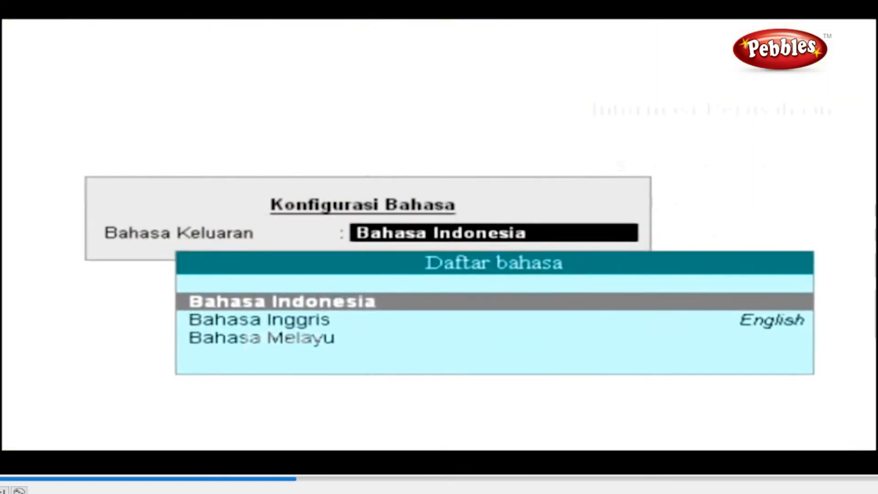
Pick Bahasa Inggris in Konfigurasi Bahasa to restore English.
key("Down")
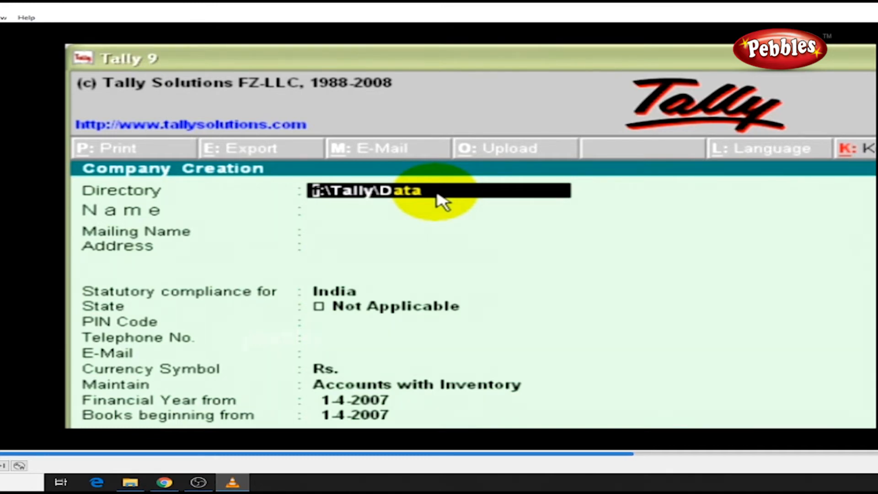
Keep the default data directory, name the company SSL Softech, and keep the matching mailing name.
key("Return")
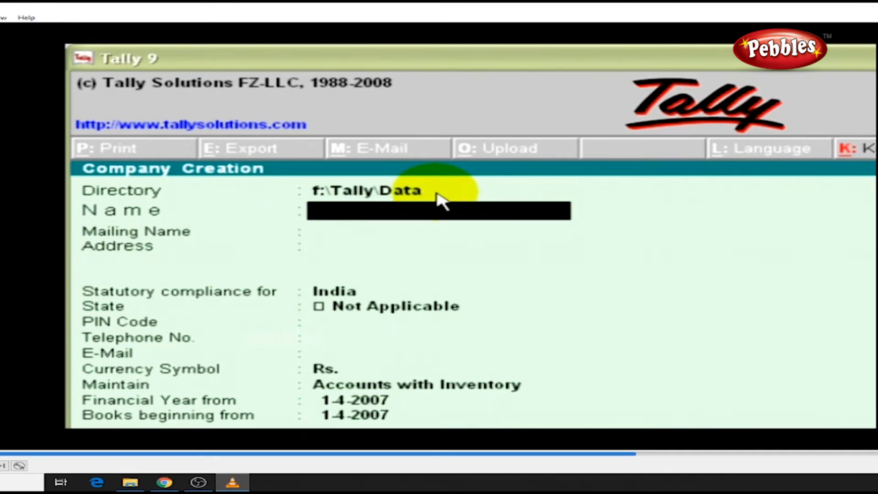
type("SSL Softech")
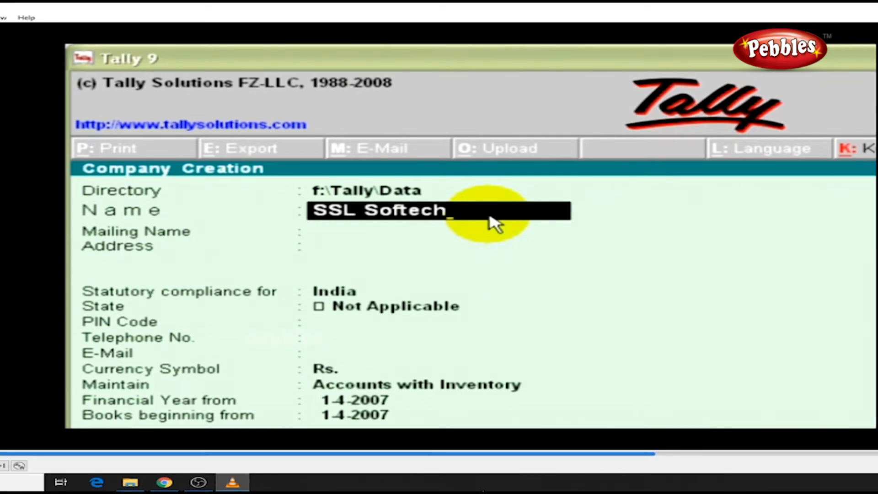
key("Return")
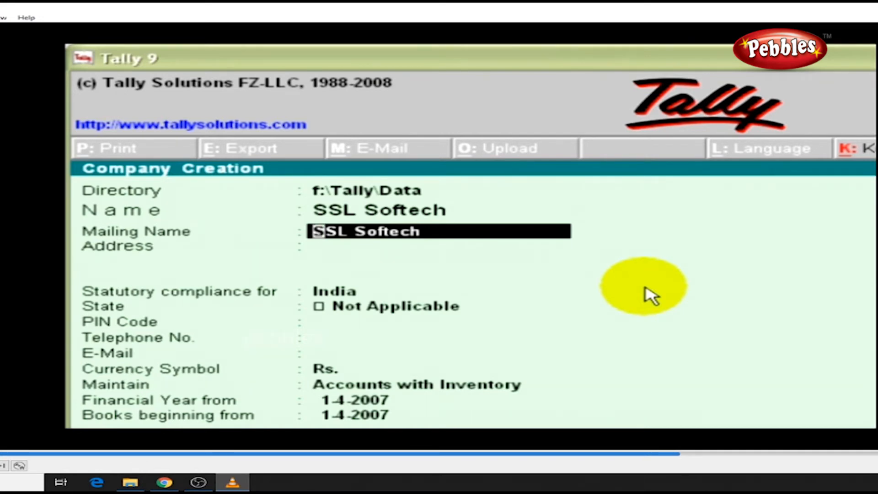
key("Return")
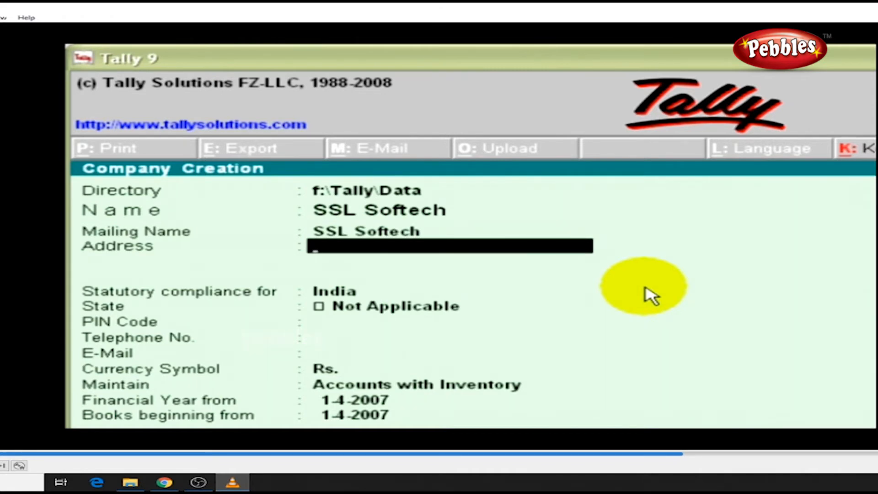
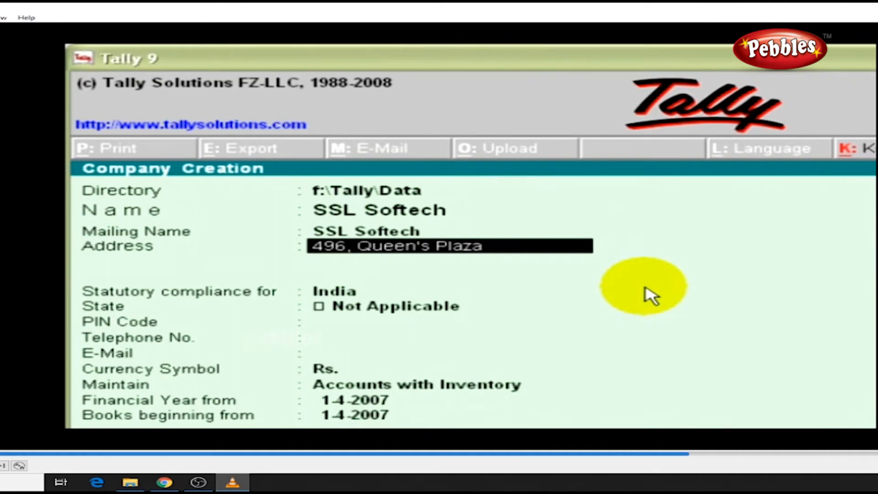
Enter the company's two-line postal address.
key("Return")
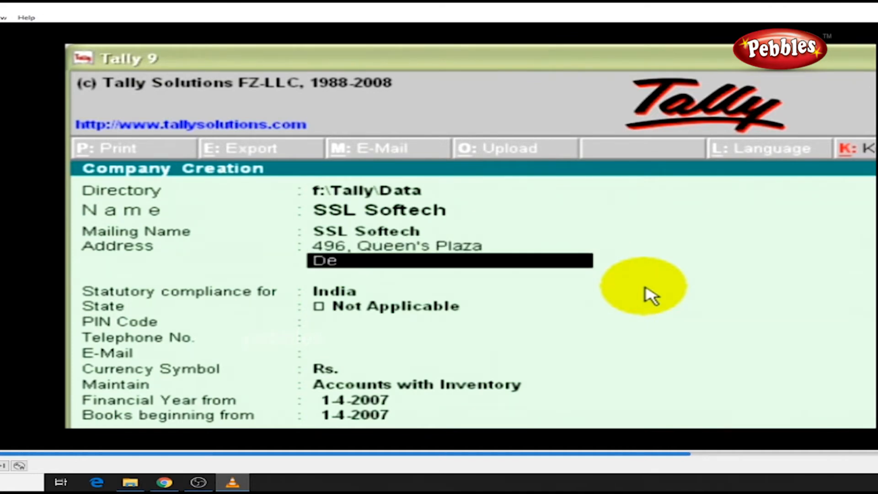
key("Return")
key("Return")
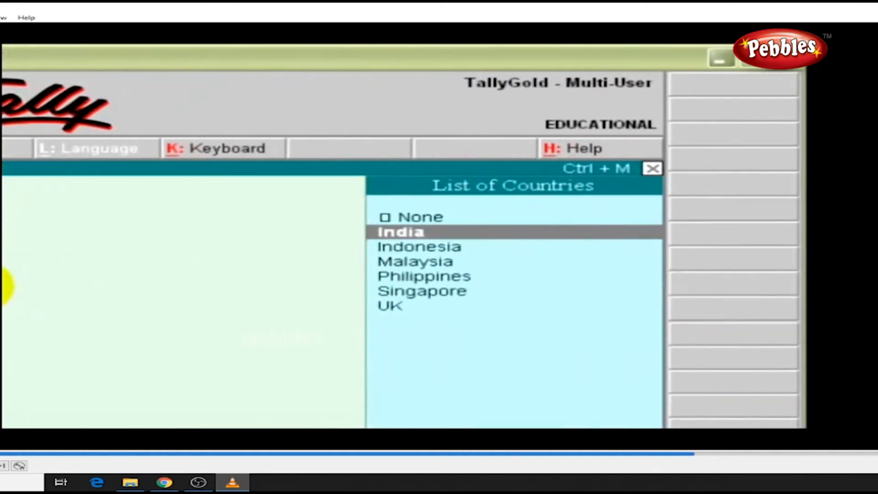
Keep India for statutory compliance and select Delhi as the state.
key("Down")
key("Down")
key("Up")
key("Up")
key("Return")
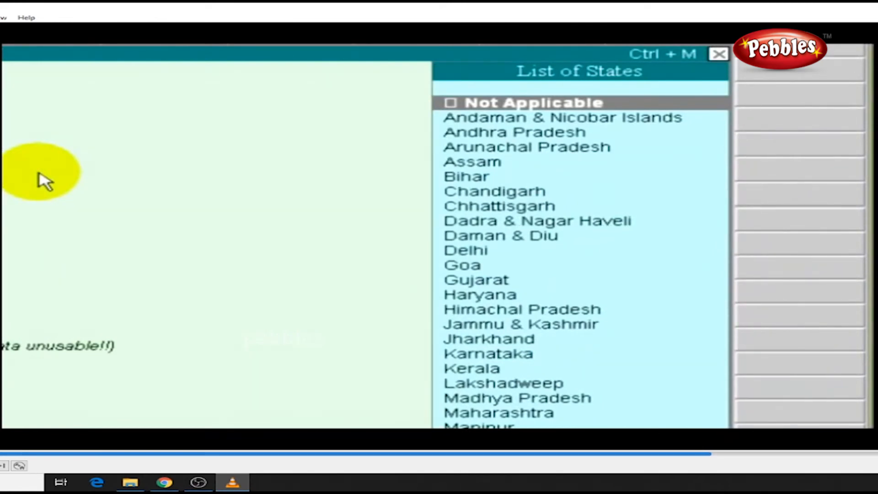
type("de")
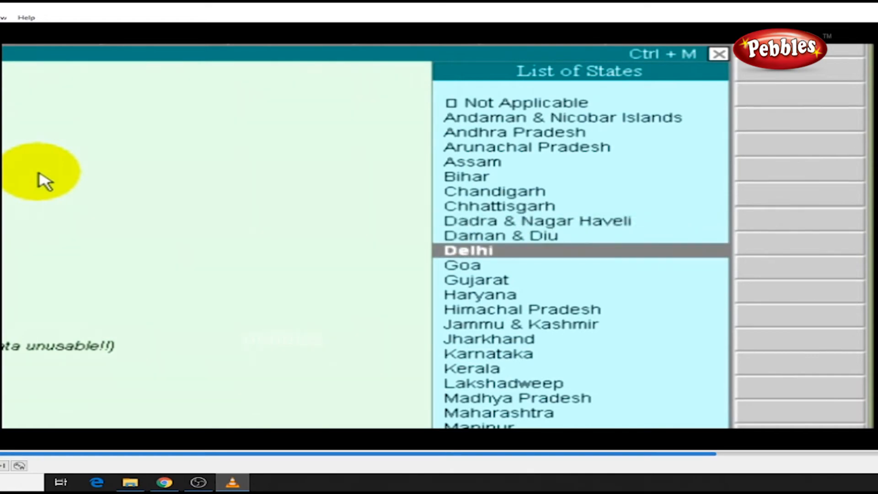
key("Return")
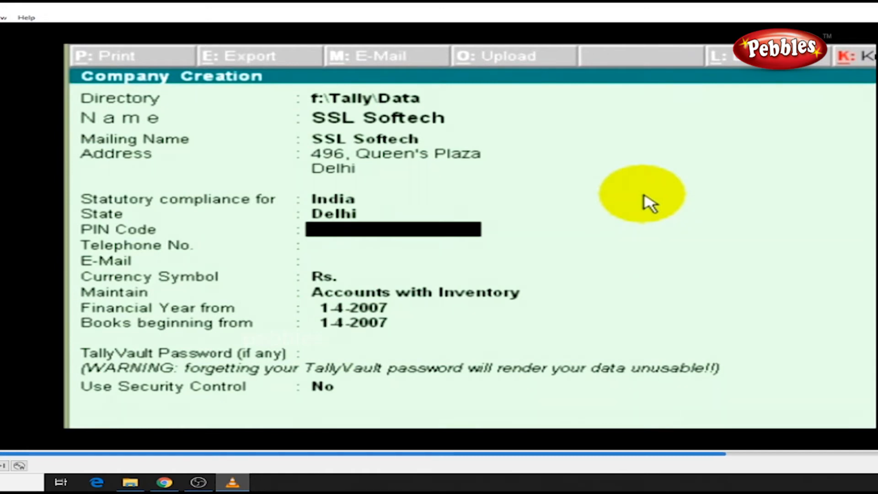
Enter the company's PIN code and two office telephone numbers, correcting a mistyped digit.
type("100532")
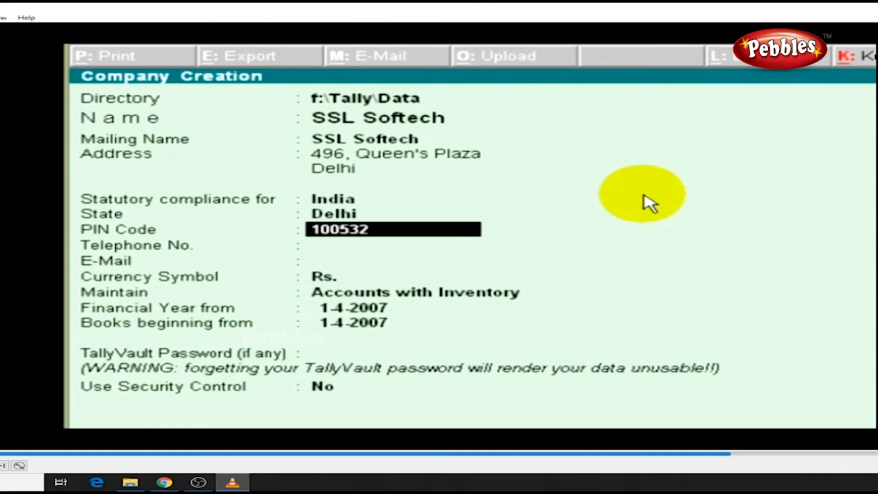
key("Return")
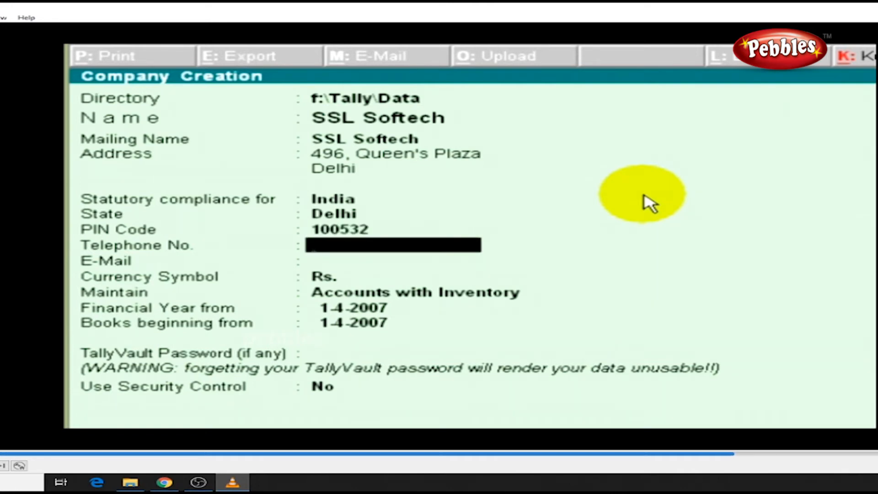
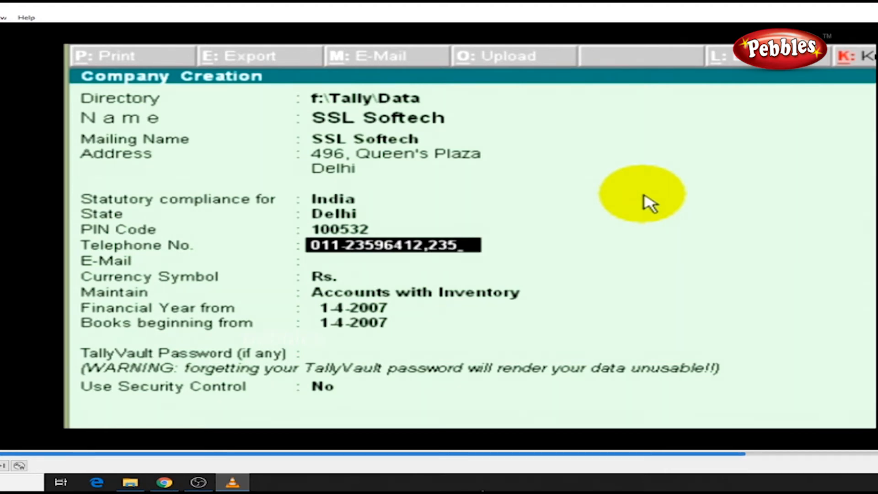
type("9642")
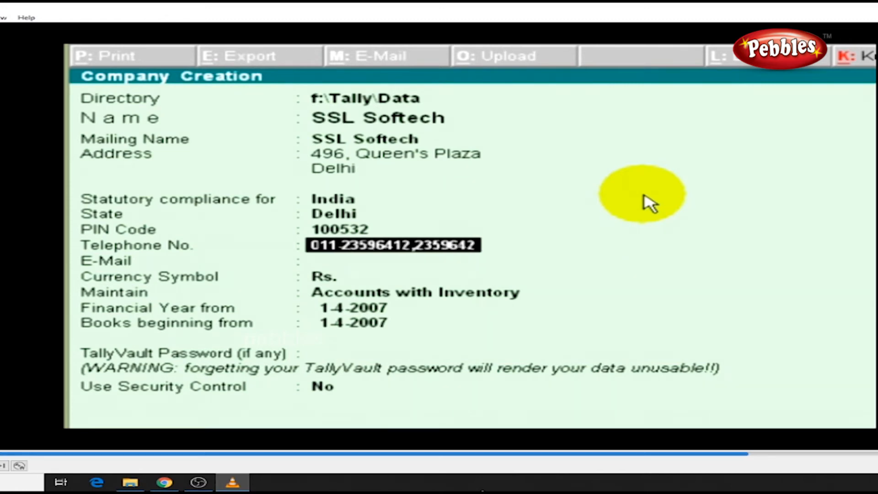
key("BackSpace")
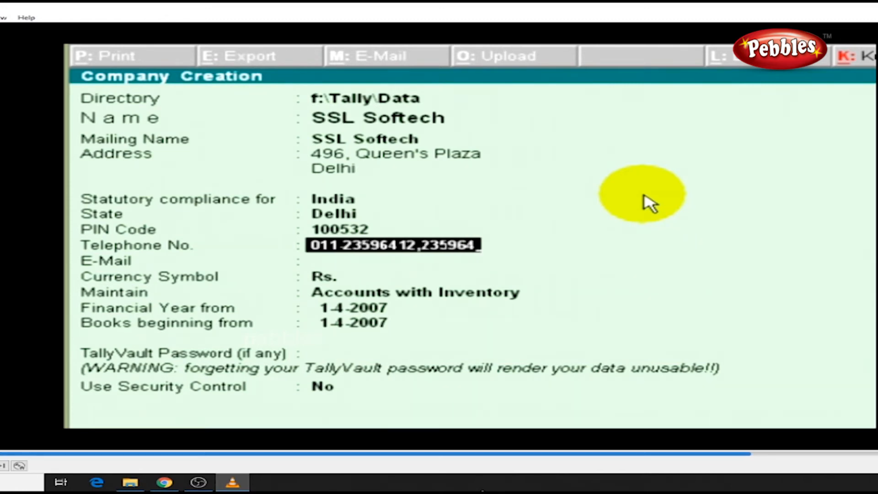
type("13")
key("Return")
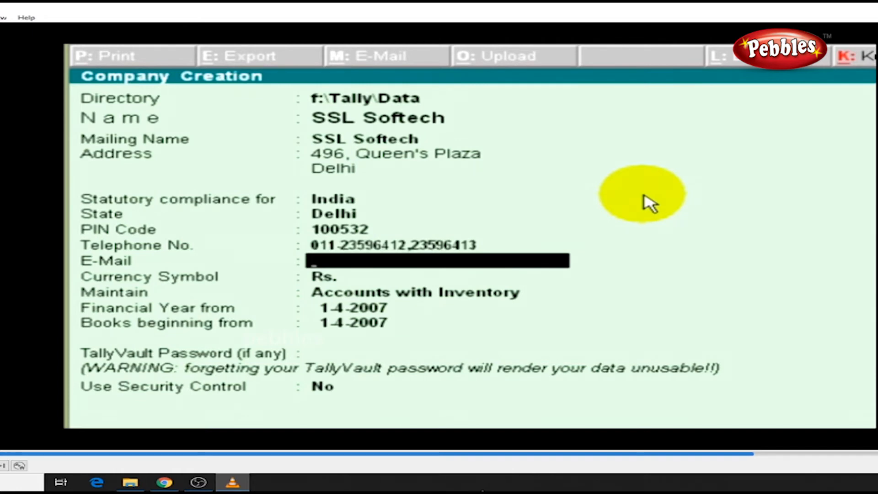
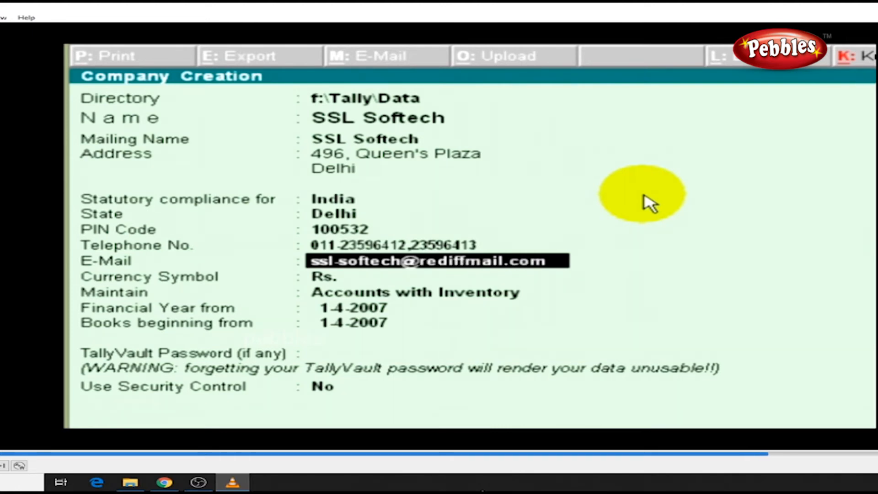
Enter the company's e-mail address, removing a stray comma.
key("Return")
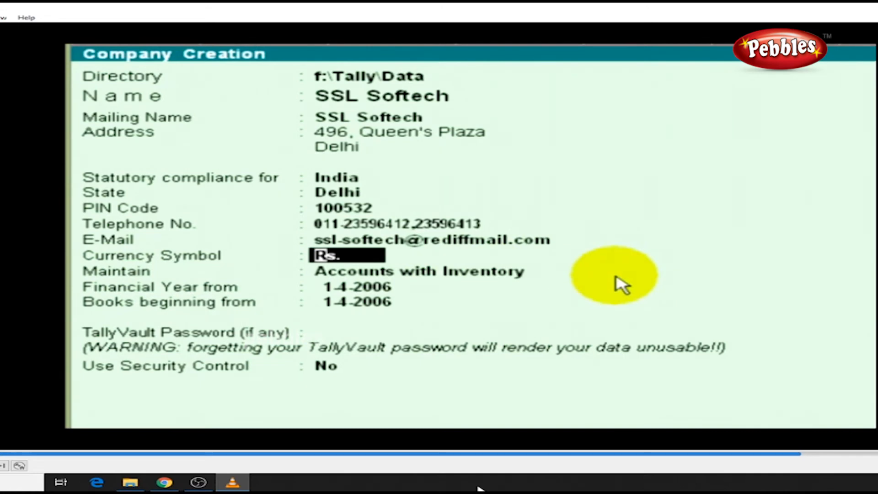
Keep Rs. as the currency symbol and choose Accounts with Inventory as the company type.
key("Return")
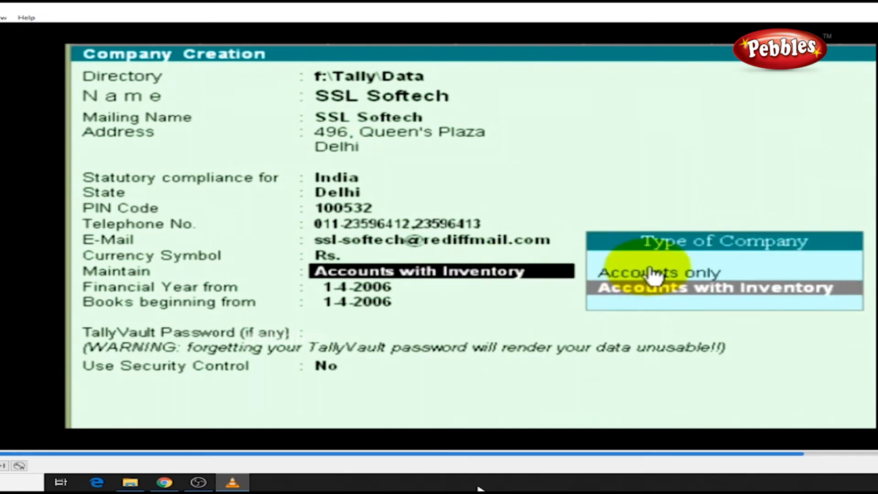
key("Up")
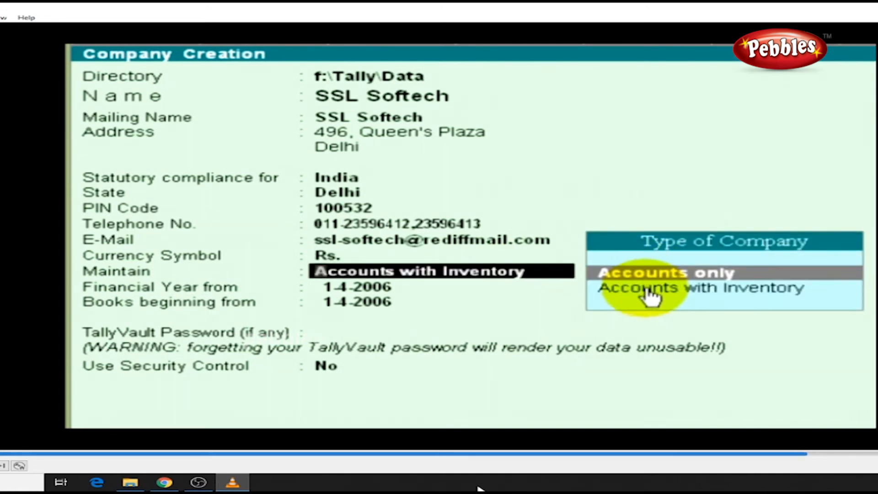
key("Down")
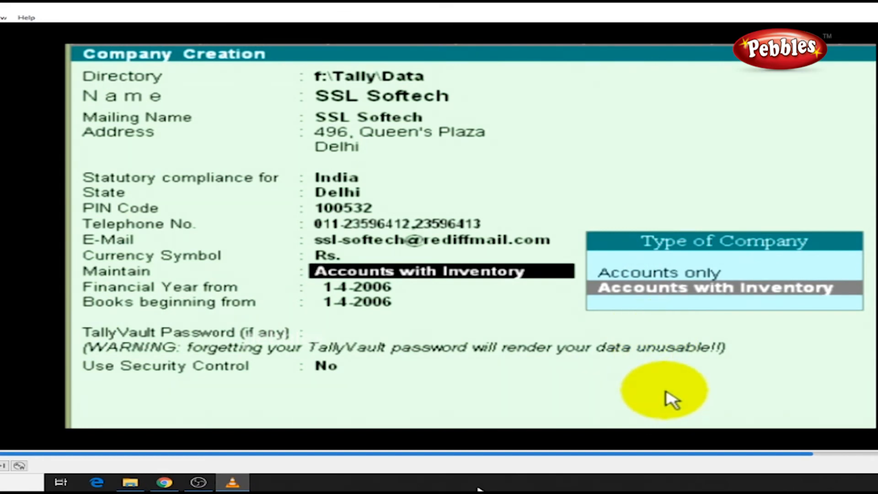
key("Up")
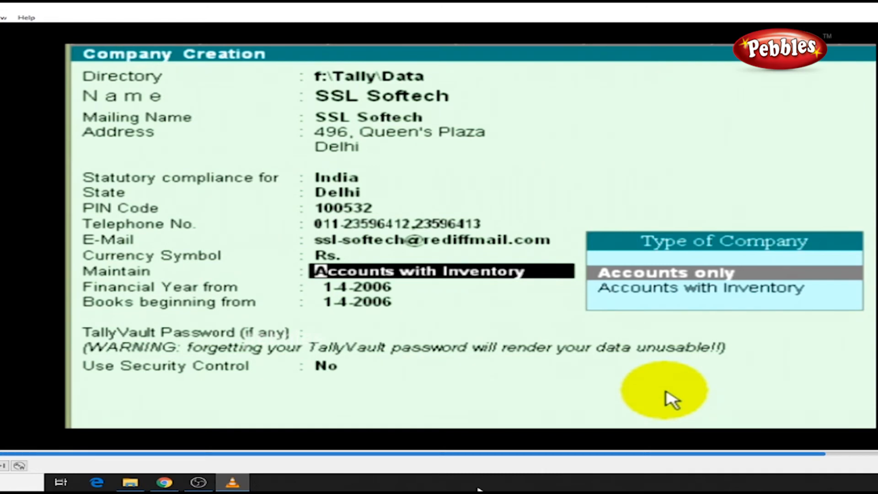
key("Down")
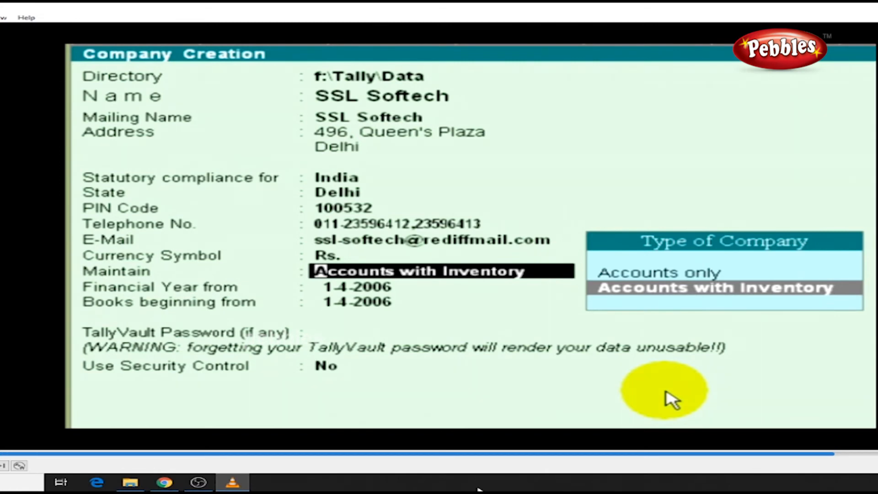
key("Return")
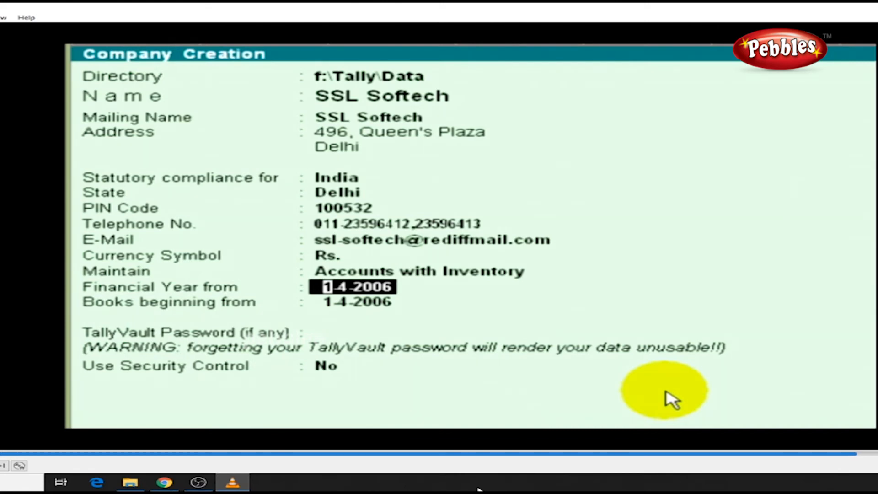
Enter 01/04/2007 as the financial year start date.
type("01/04")
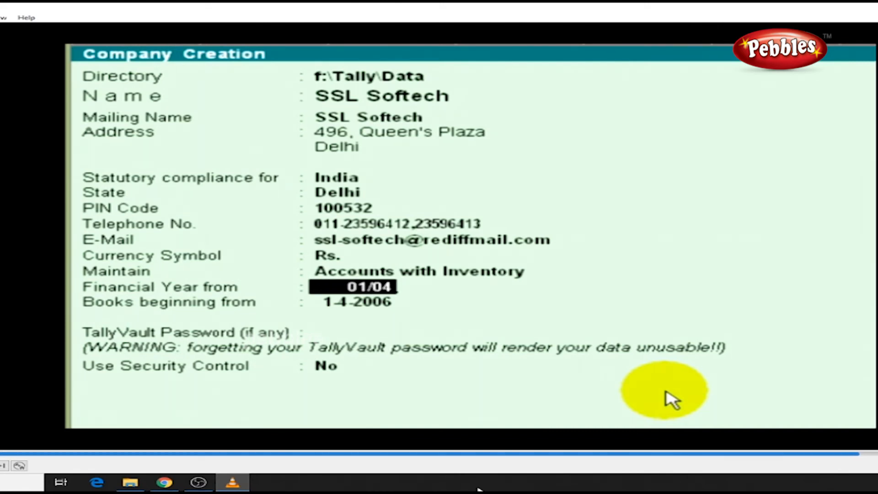
type("/2007")
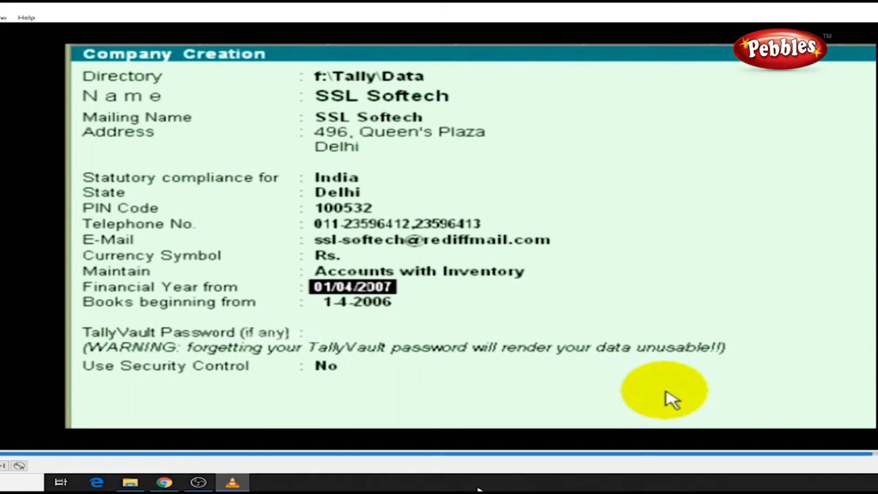
key("Return")
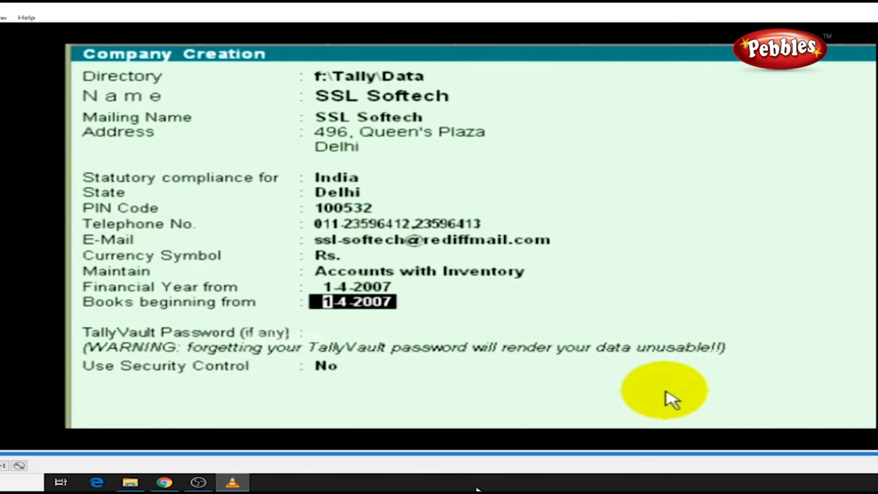
Enter 01/06/2007 as the Books beginning from date.
type("01/")
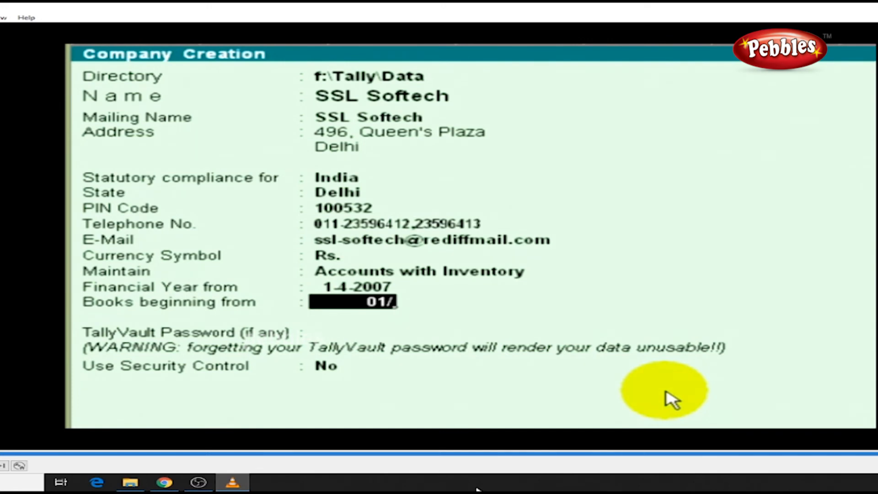
type("06/2007")
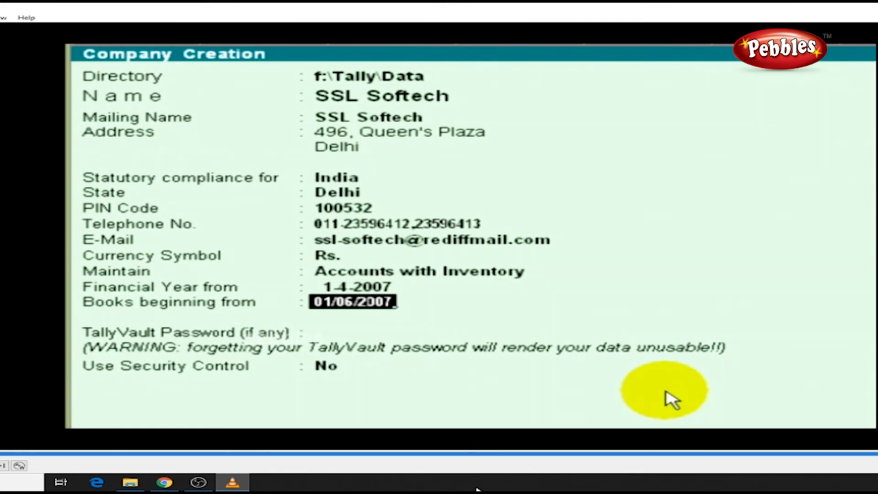
key("Return")
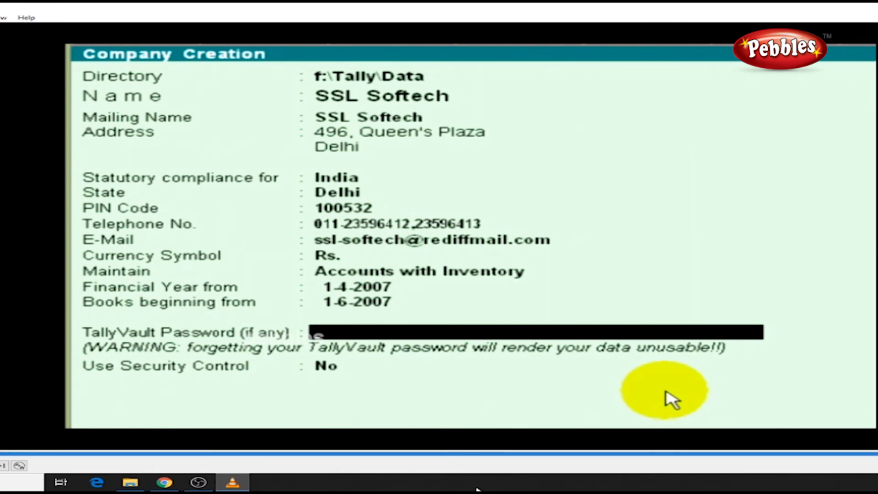
Leave the TallyVault password blank, set Use Security Control to Yes, then return to that setting.
key("Return")
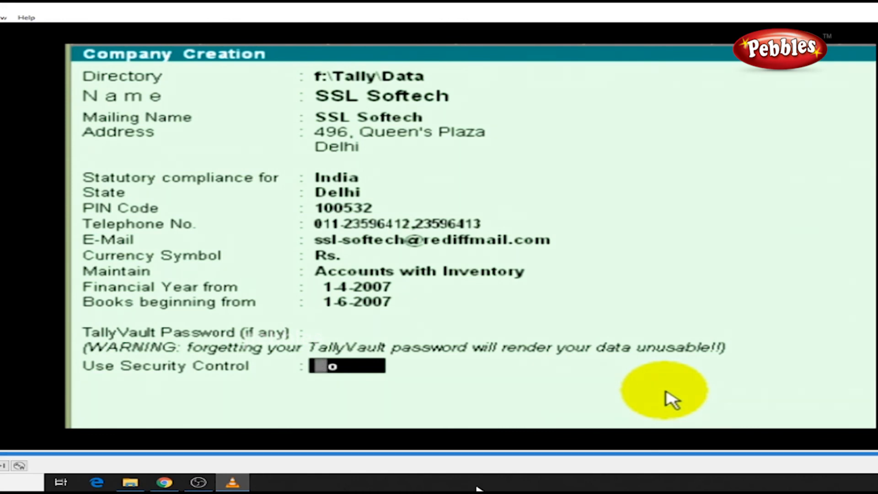
type("y")
key("Return")
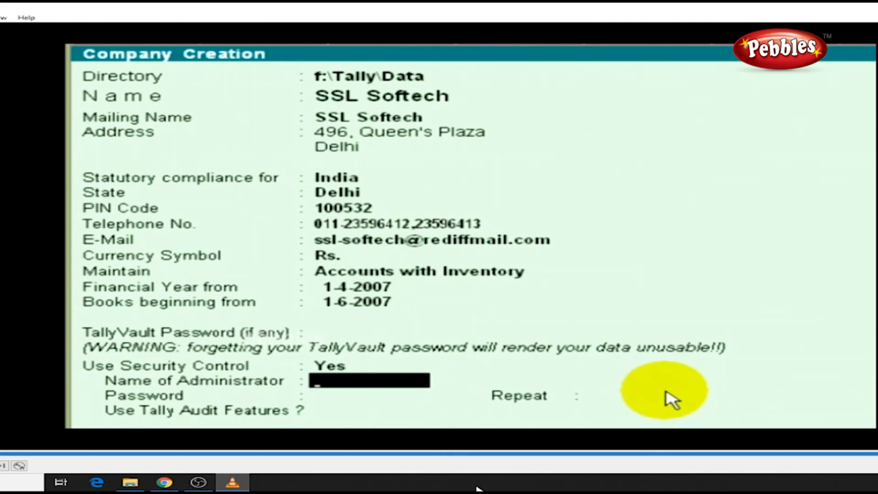
key("BackSpace")
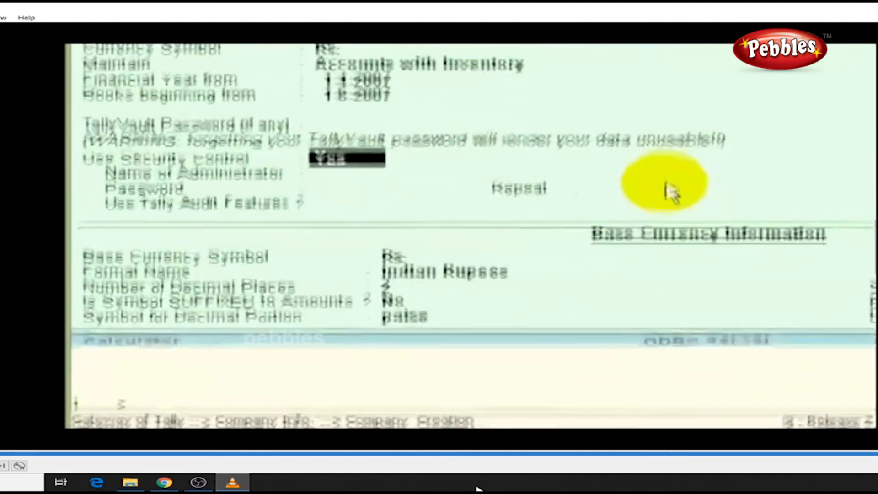
Set Use Security Control to No and keep the Rs. base currency details unchanged.
type("n")
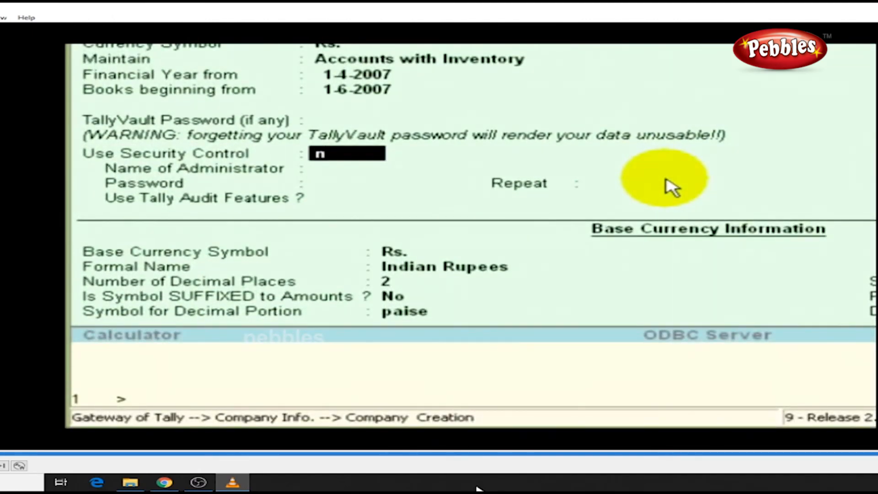
key("Return")
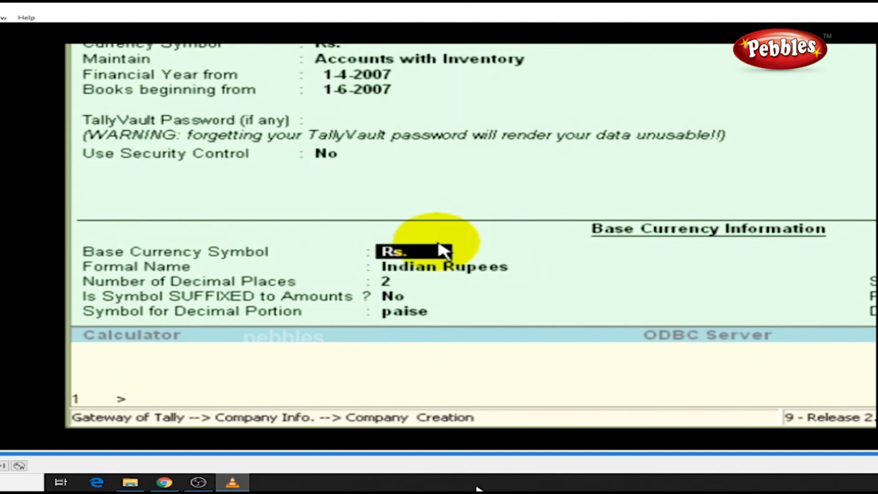
key("Return")
key("Return")
key("Return")
key("Return")
key("Return")
key("Return")
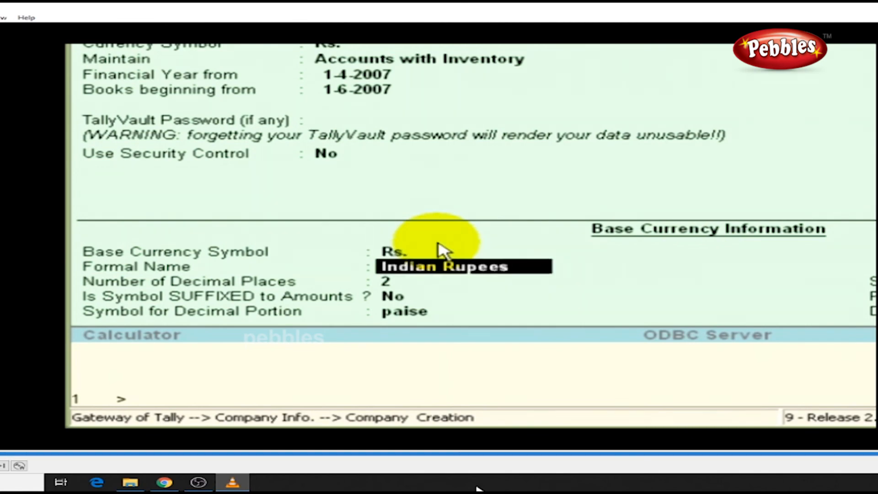
key("Return")
key("Return")
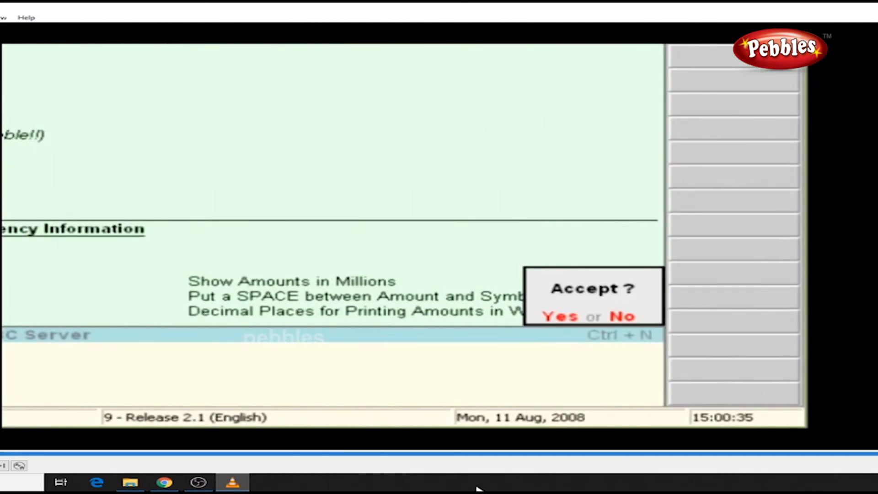